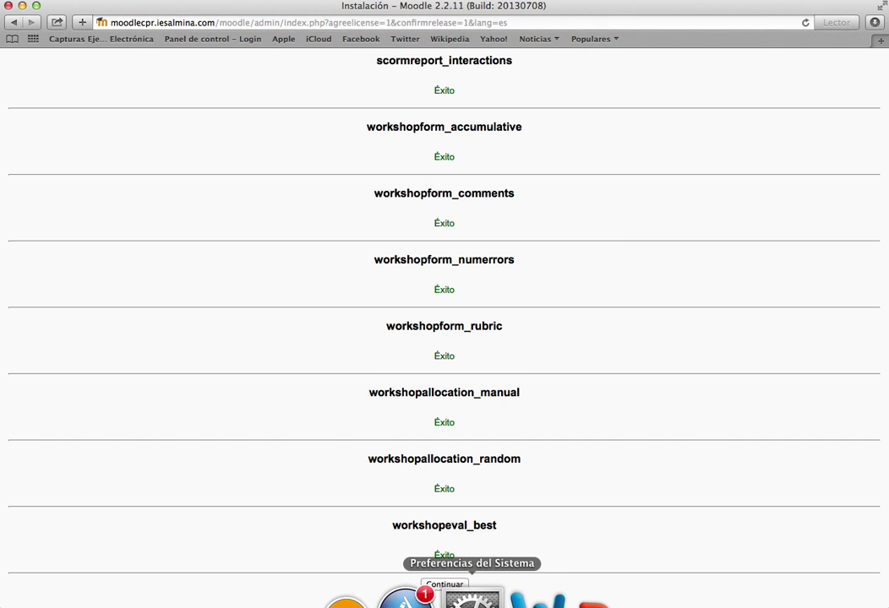
- Continue past the installation results to the administrator account page and check the admin username
click(445, 586)
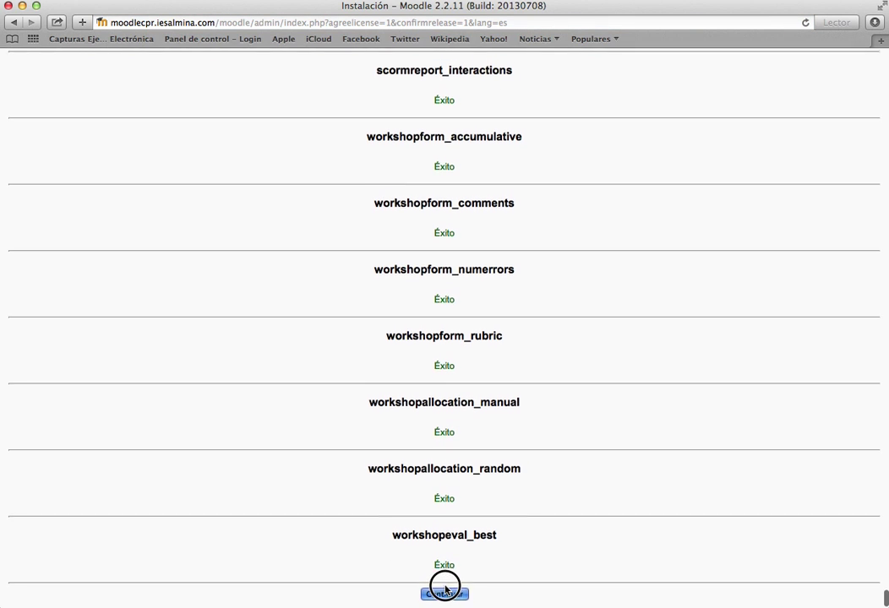
scroll(445, 592, up, 1)
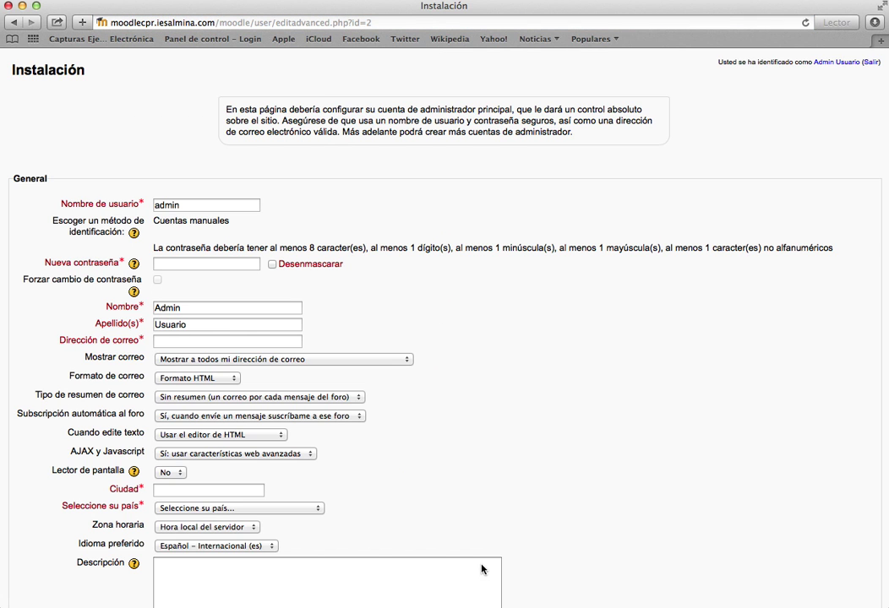
mouse_move(359, 601)
scroll(540, 240, down, 2)
scroll(540, 240, down, 5)
scroll(537, 262, up, 8)
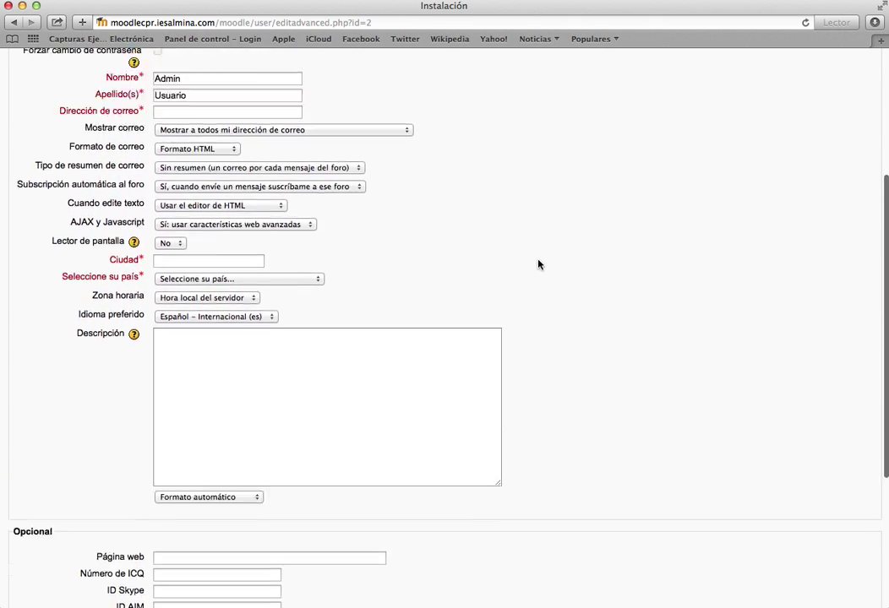
click(214, 209)
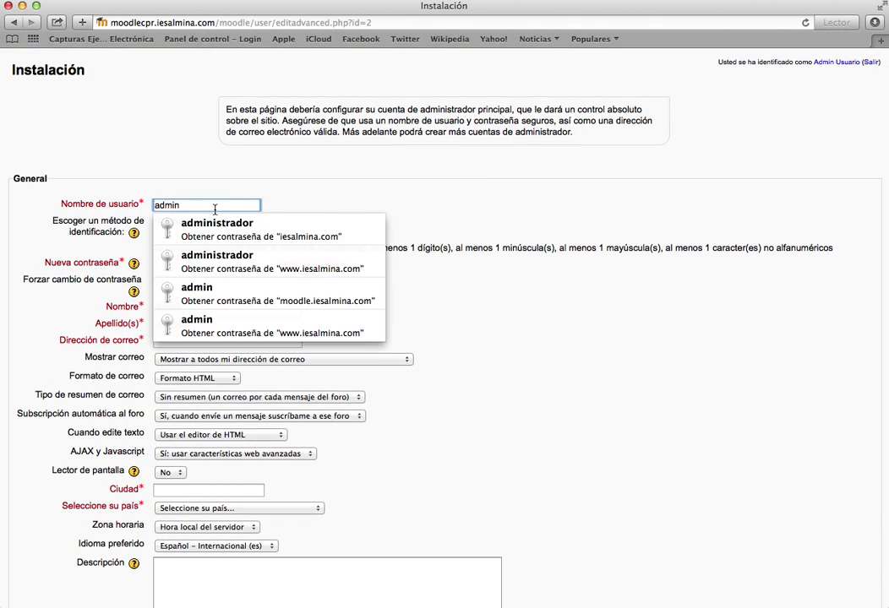
click(229, 250)
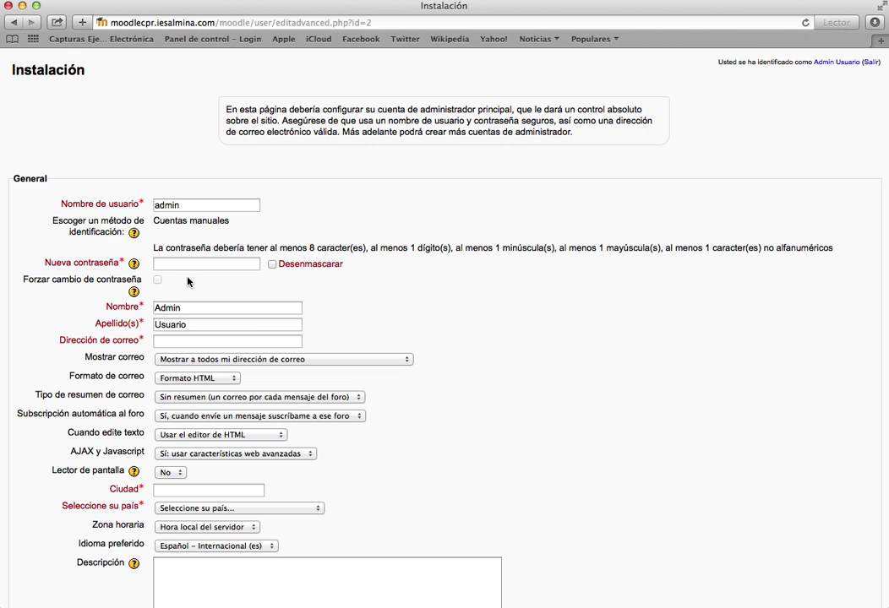
- Enter a new admin password, briefly unmasking it to verify it
click(224, 265)
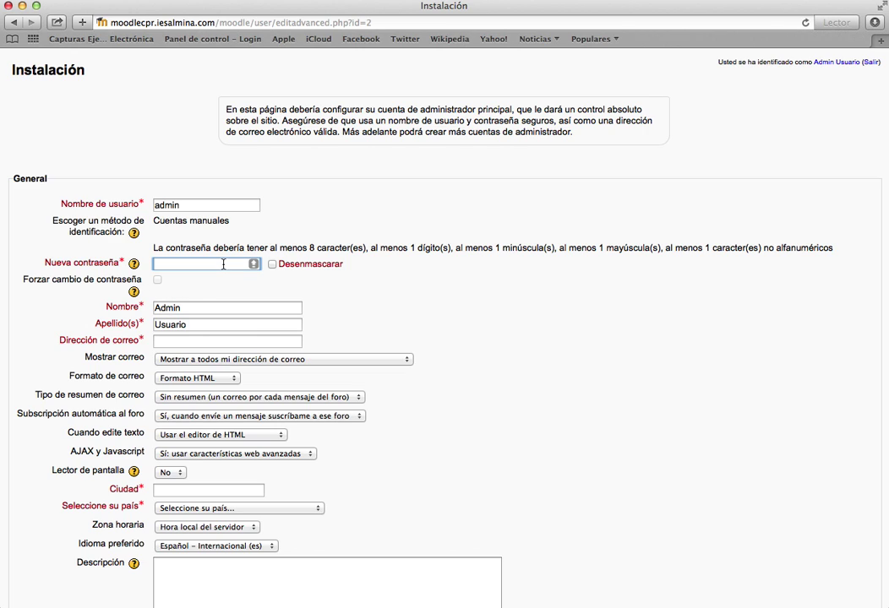
text(••••••••••)
click(272, 265)
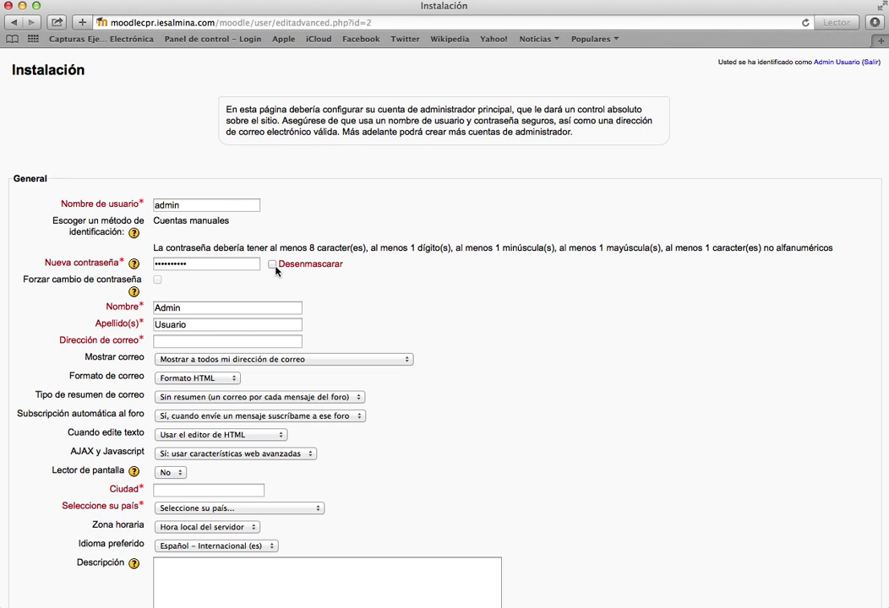
click(273, 266)
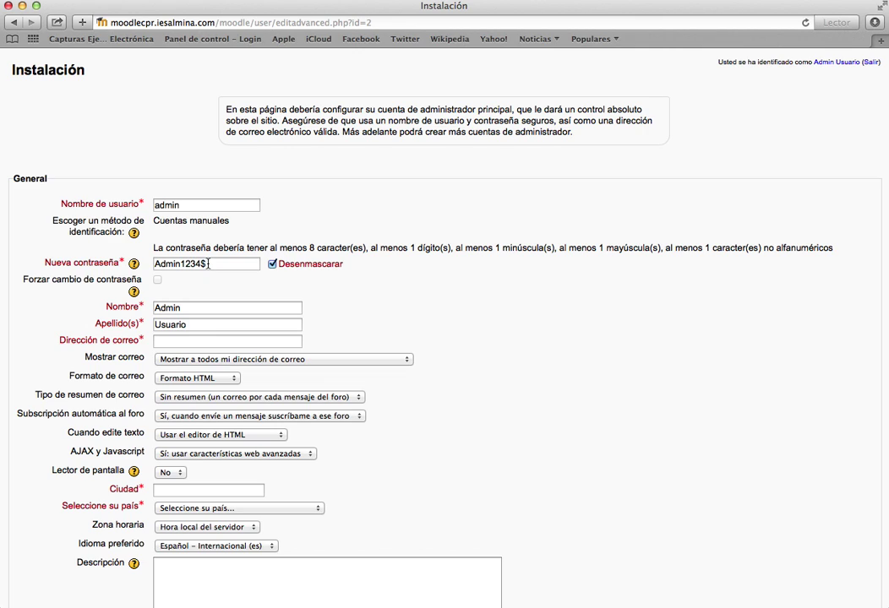
click(272, 264)
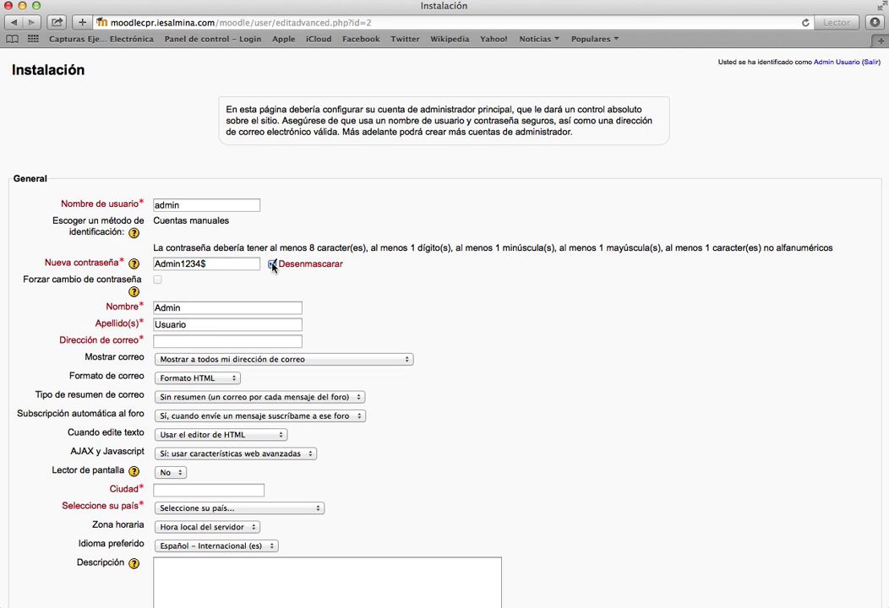
click(229, 263)
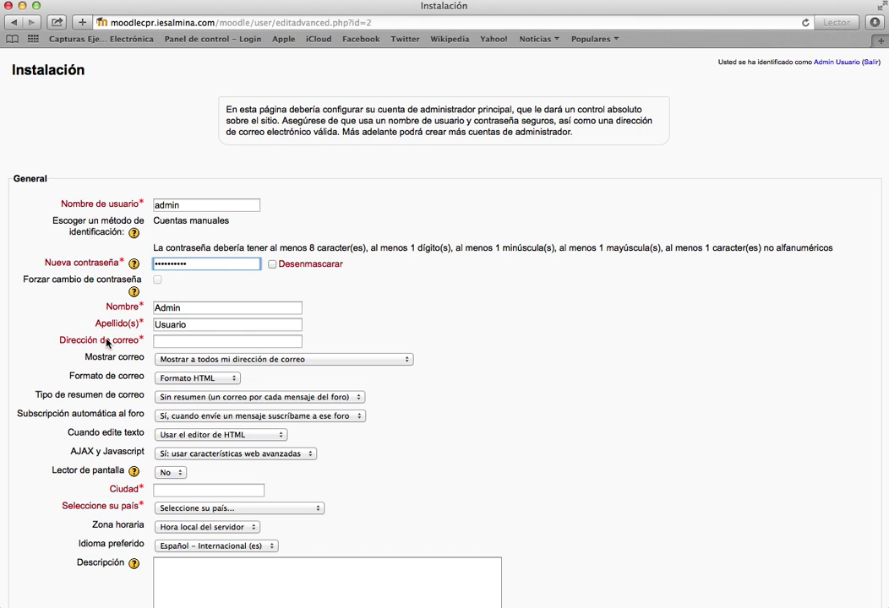
- Set the admin's first name to Administrador and surname to Plataforma Moodle
double_click(224, 307)
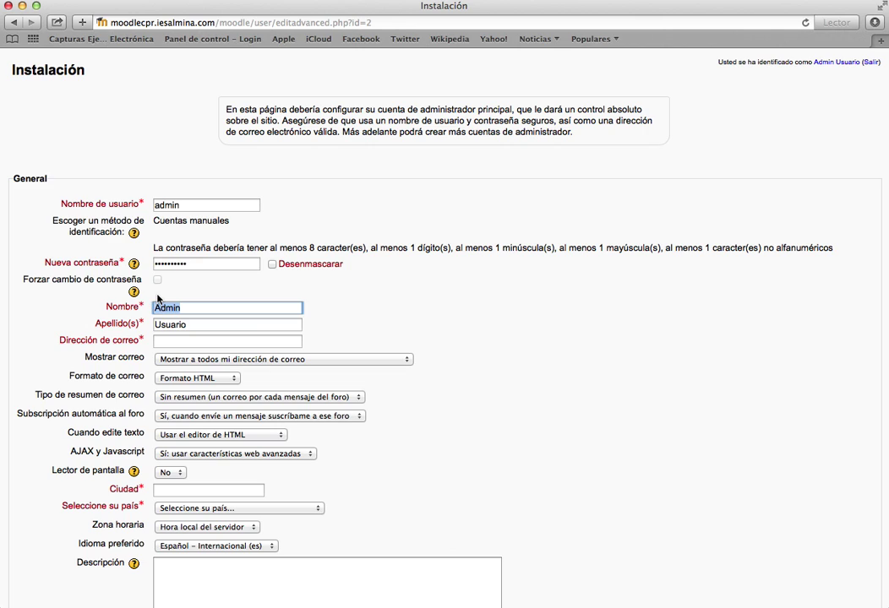
text(Administrador)
key(Tab)
text(Plat)
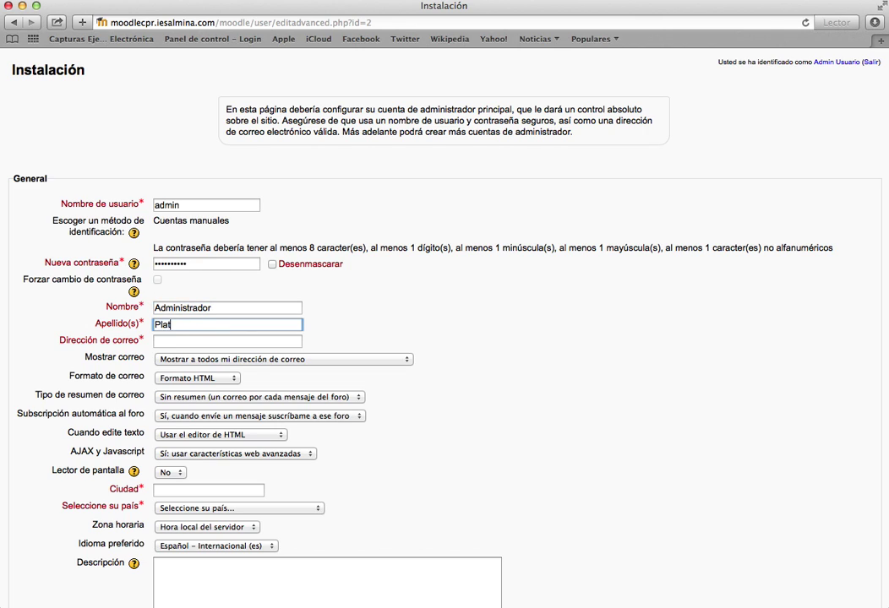
text(aforma Moodle)
- Enter the site contact e-mail address and keep it shown to everyone
key(Tab)
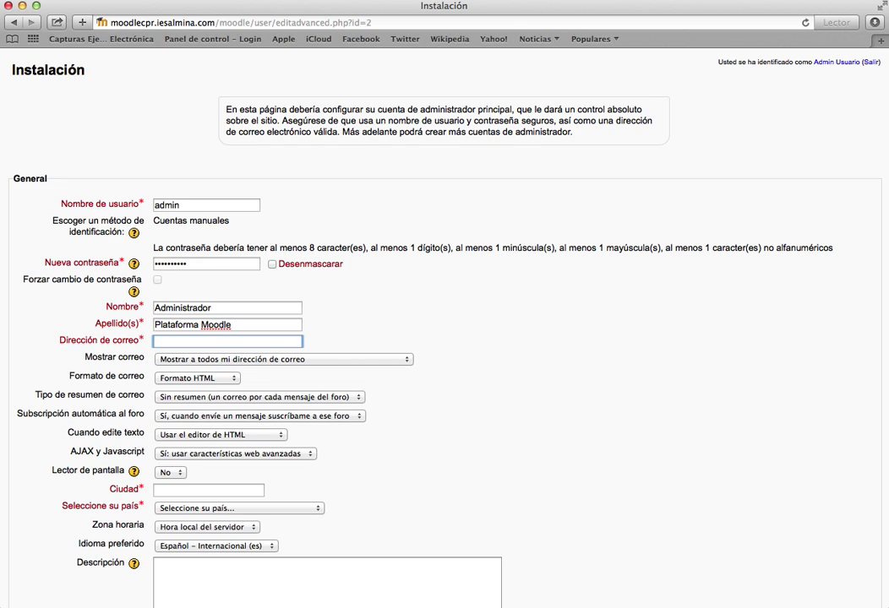
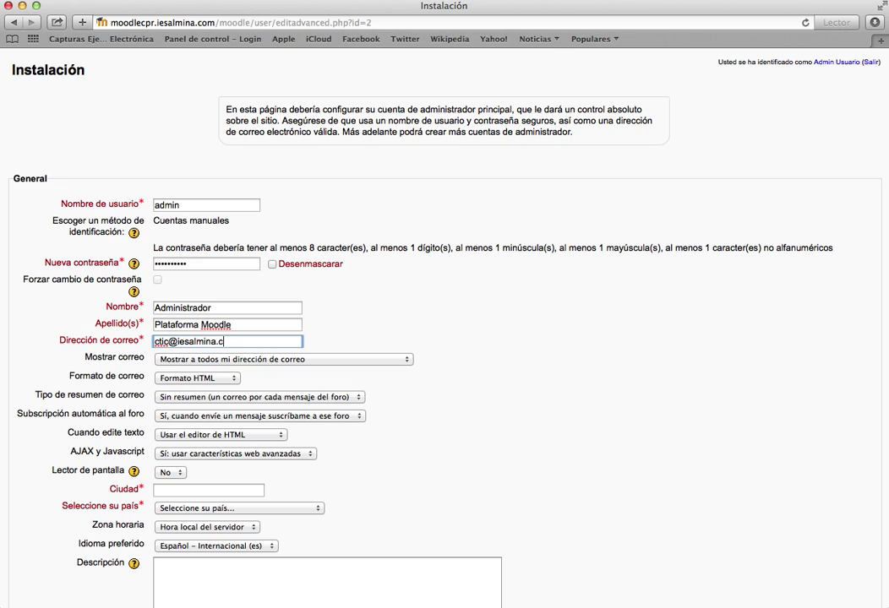
click(337, 361)
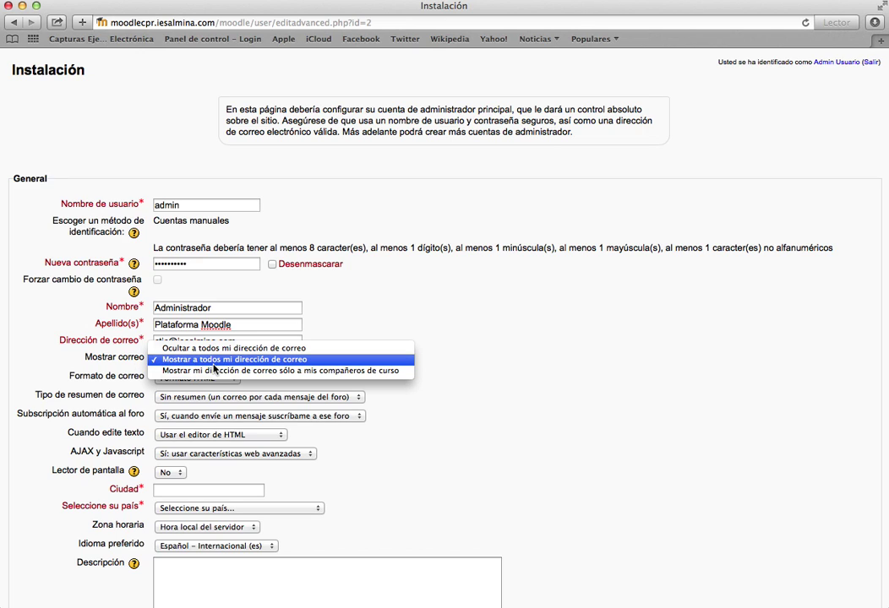
click(207, 359)
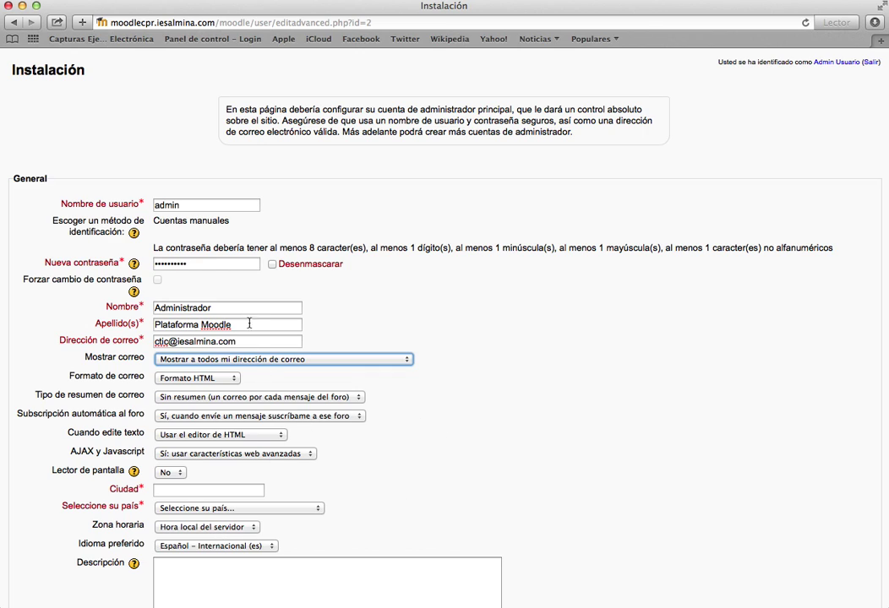
- Set the admin's city to Ceuta and country to España
click(245, 490)
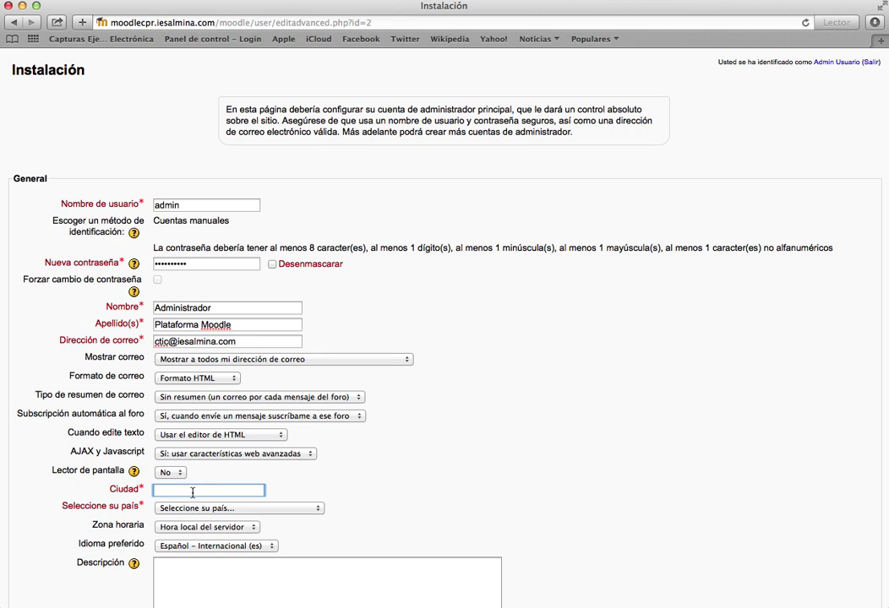
text(Ceuta)
key(Tab)
text(es)
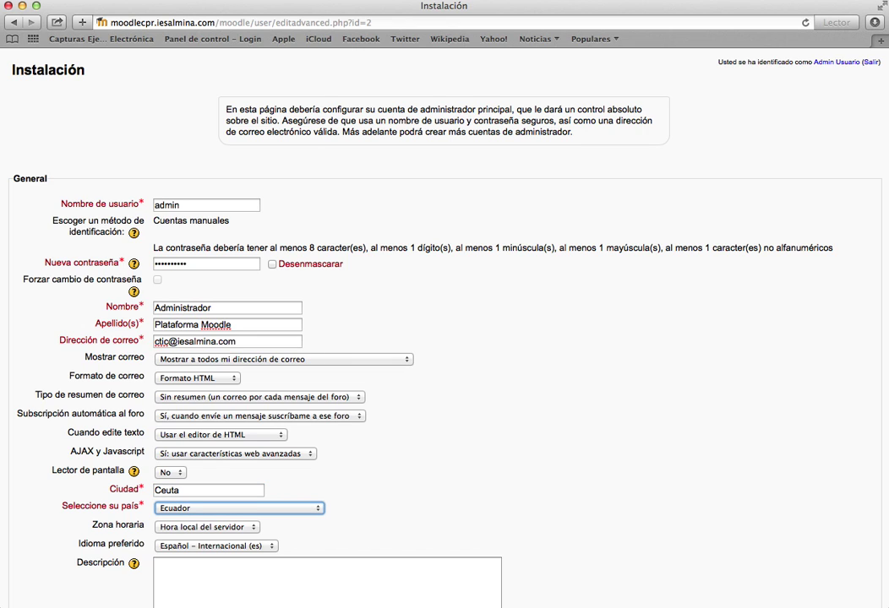
click(218, 510)
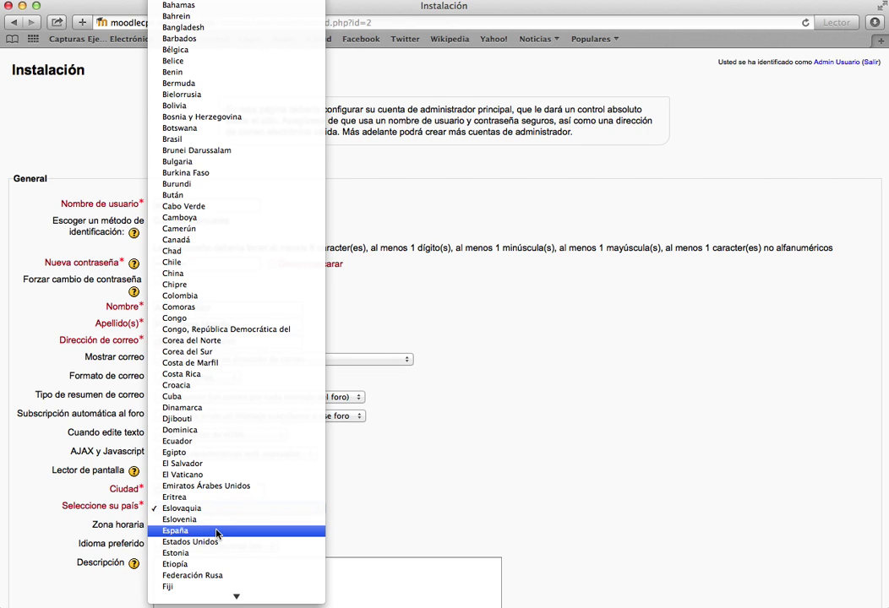
click(225, 532)
scroll(359, 496, down, 2)
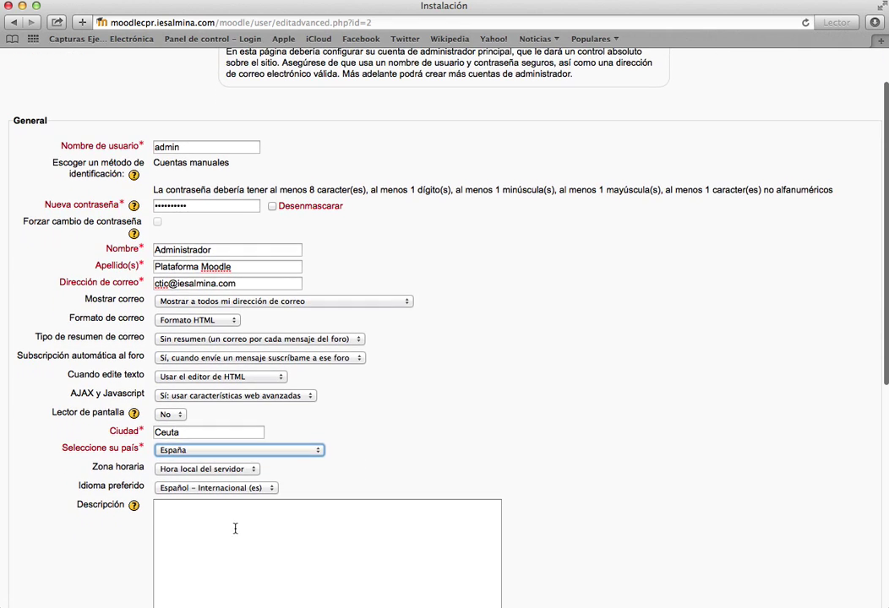
- Write the description 'Administrador Plataforma Moodle' and unmask the password to check it
click(234, 529)
text(Plata)
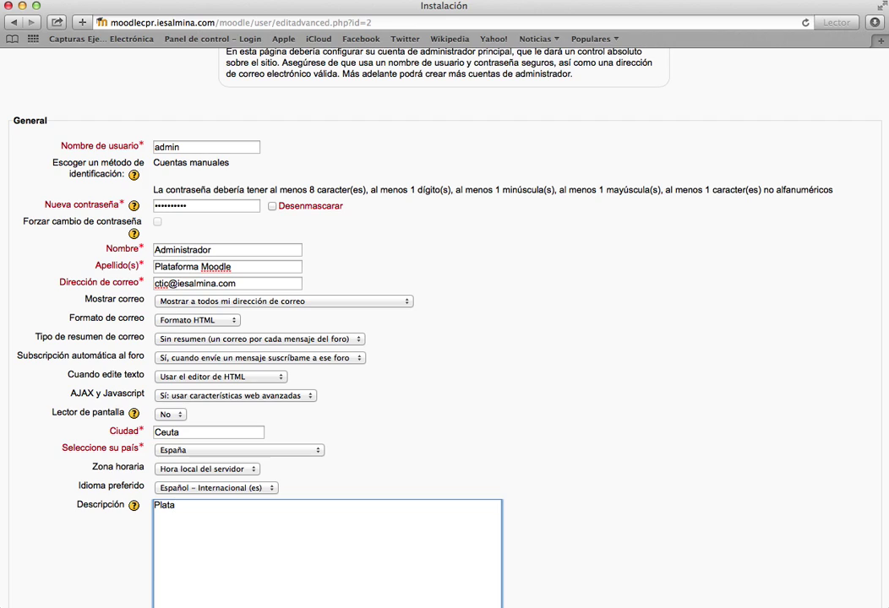
key(BackSpace)
key(BackSpace)
key(BackSpace)
key(BackSpace)
key(BackSpace)
text(Administrador Plataforma Moodle)
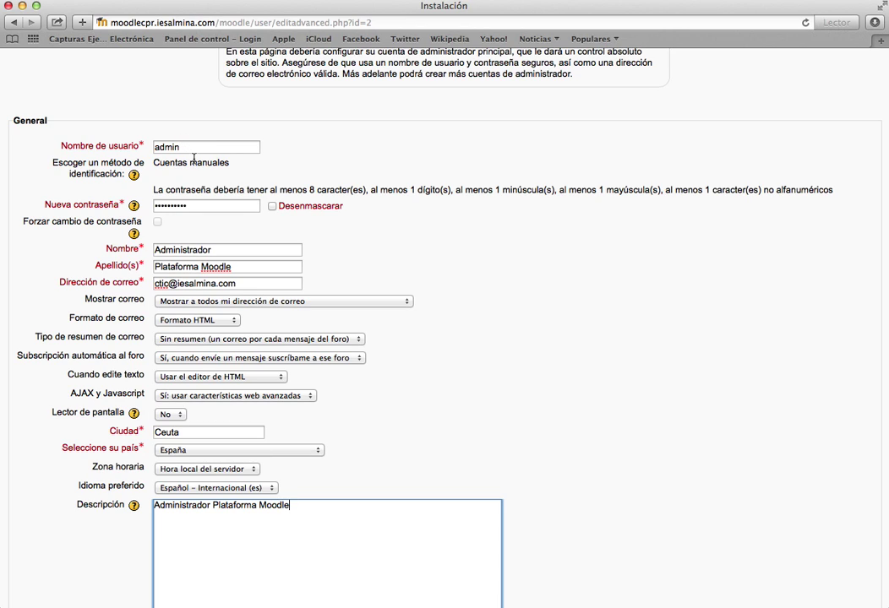
click(271, 206)
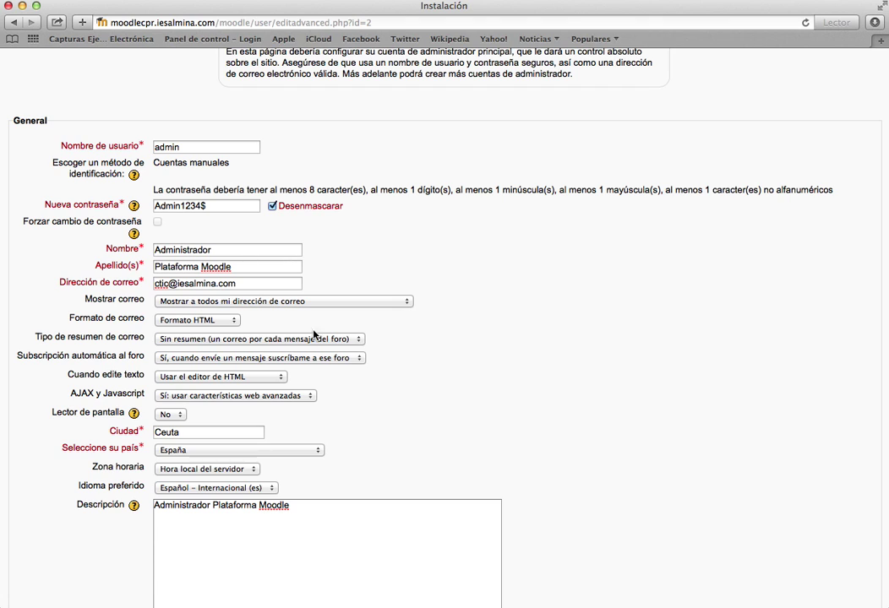
scroll(588, 354, down, 10)
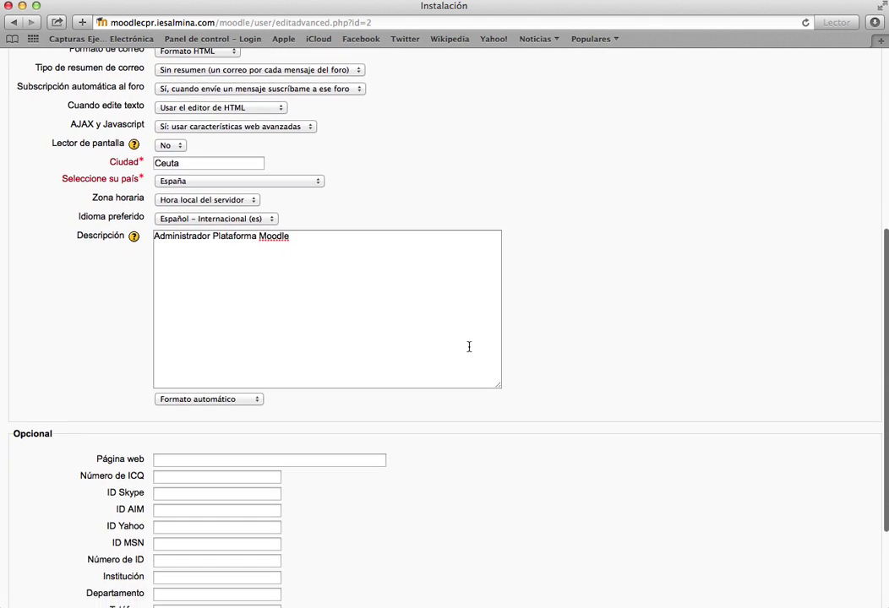
scroll(422, 348, down, 1)
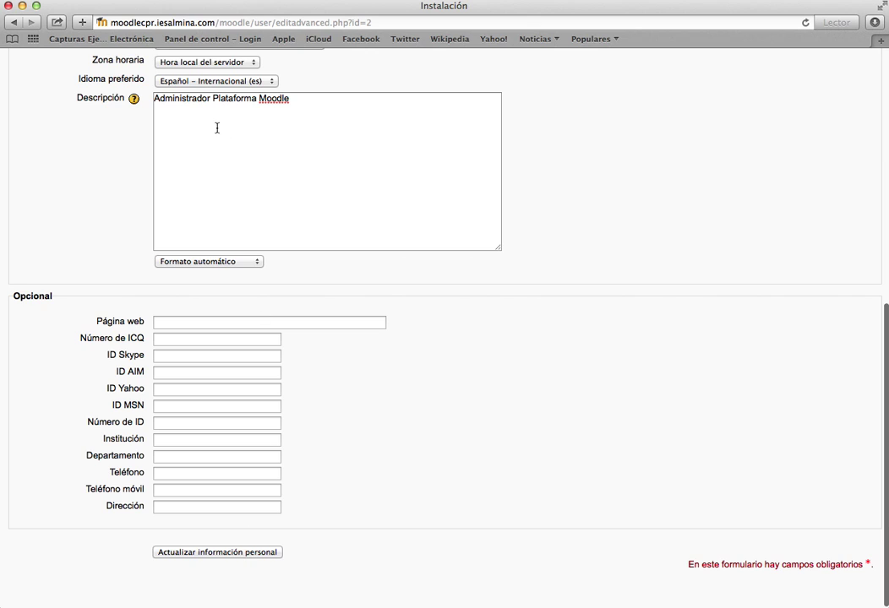
- Save the admin profile, then name the site Moodle Curso CPR "Moodle Administradores" with short name MOODLECPR
click(214, 552)
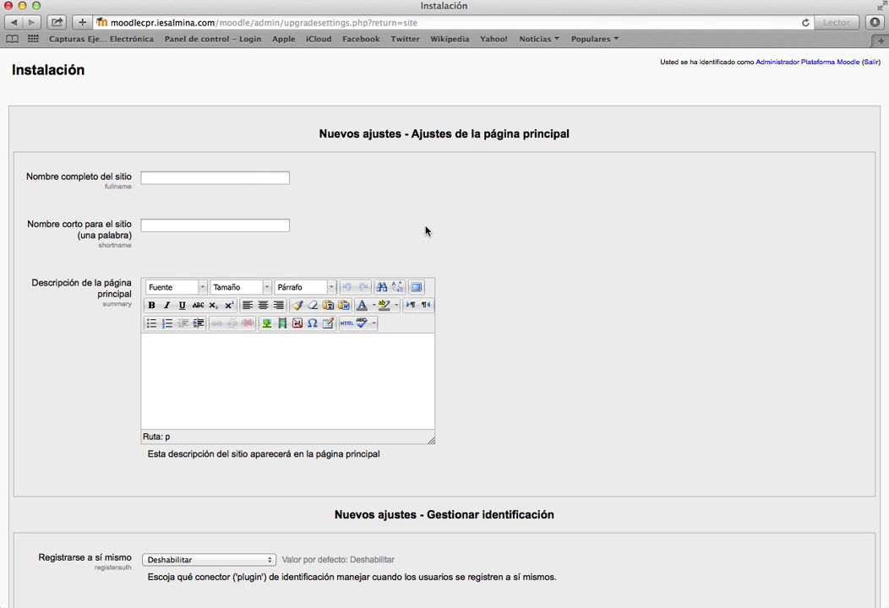
click(221, 178)
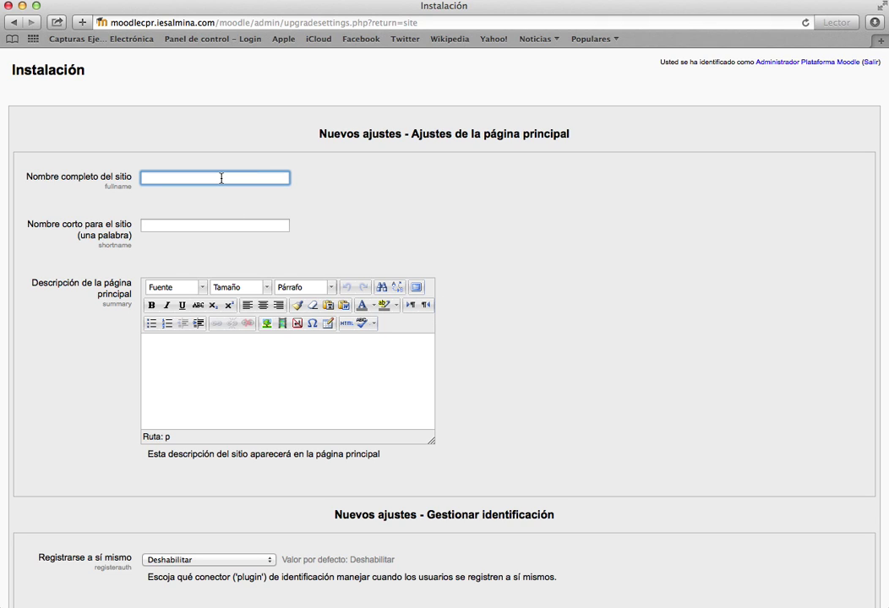
text(Moodle Curso CPR)
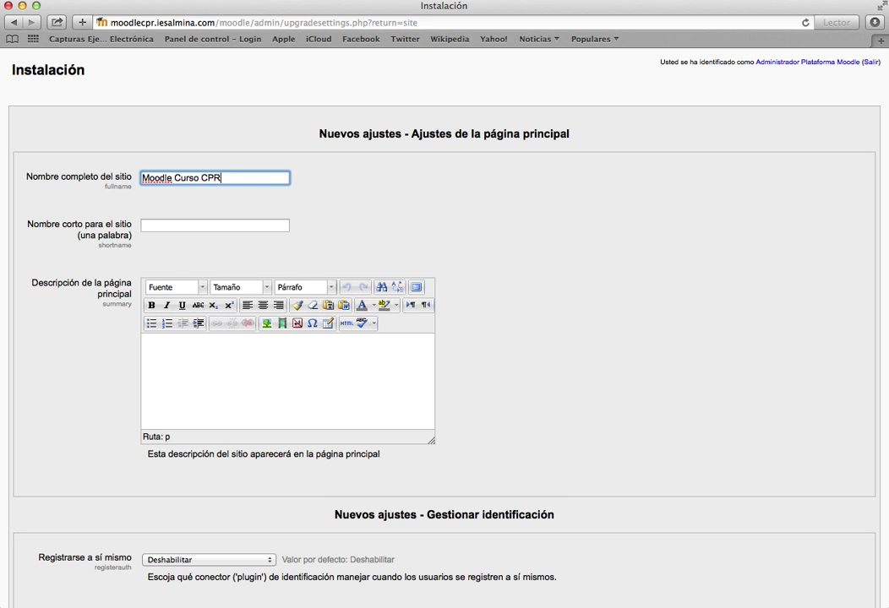
text( "Moodle Adminis)
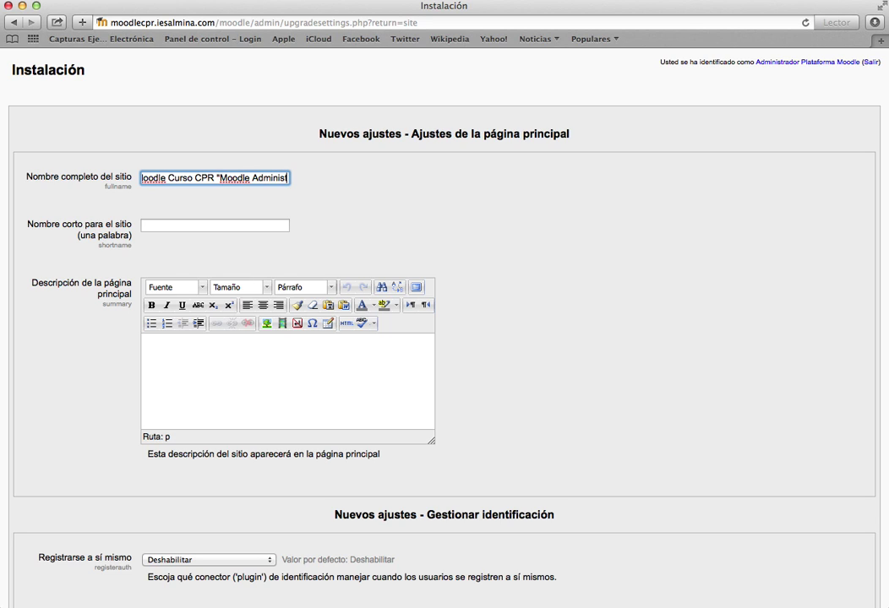
text(tradores")
key(Tab)
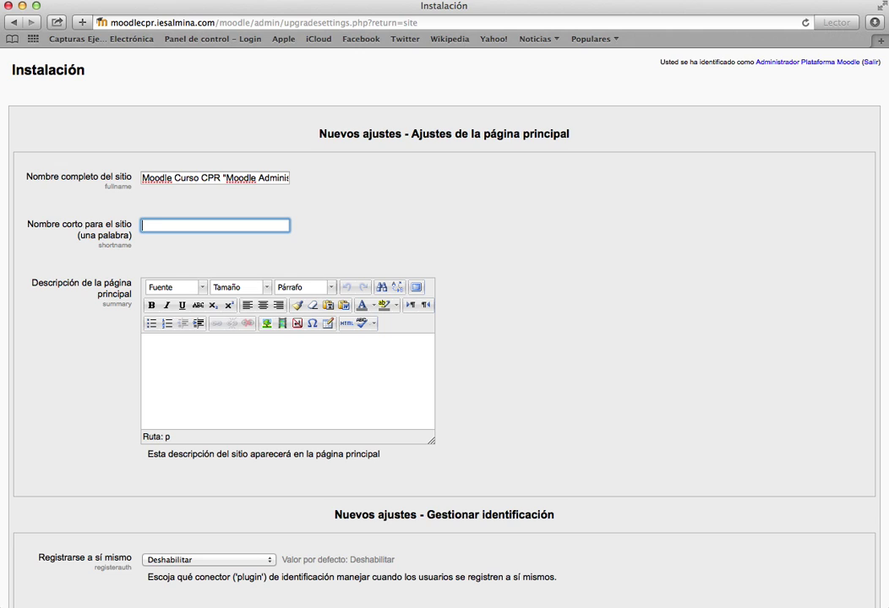
text(MOODLECPR)
- Write the front page description: 'Plataforma Moodle para el curso "Moodle para Administradores".', 'CPR Ceuta', 'Abril, 2014'
click(190, 347)
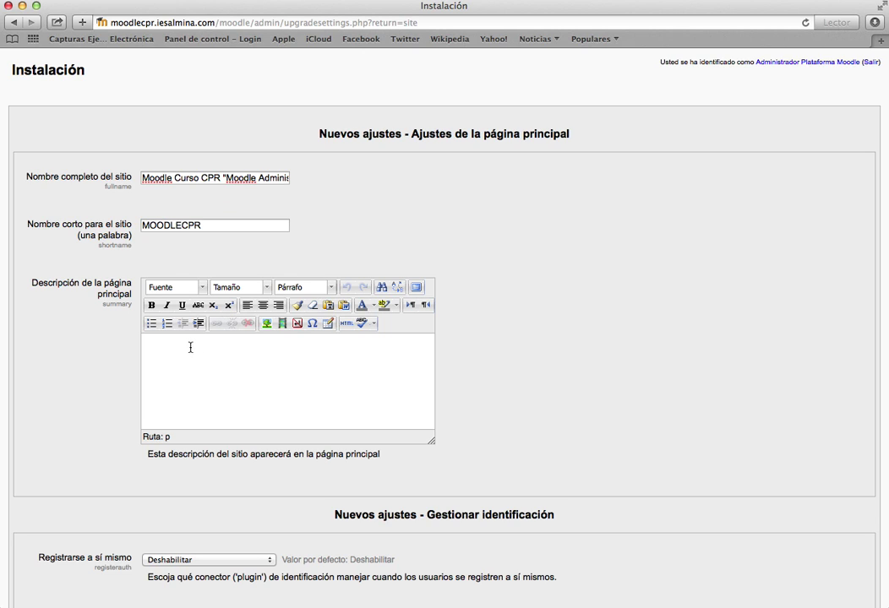
text(C)
key(BackSpace)
text(PLATA)
key(BackSpace)
key(BackSpace)
key(BackSpace)
key(BackSpace)
text(lataforma Mood)
text(le para el)
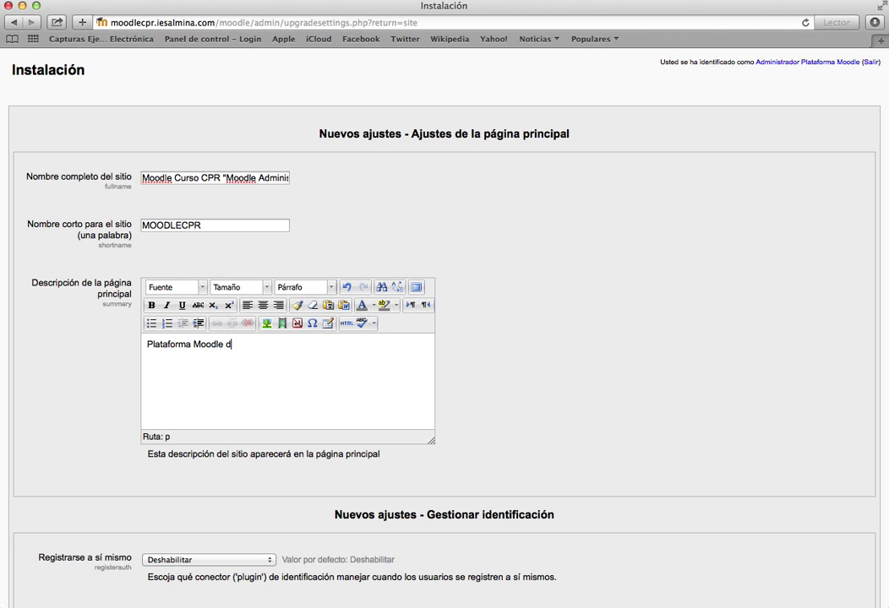
text( curso "Moodle pa)
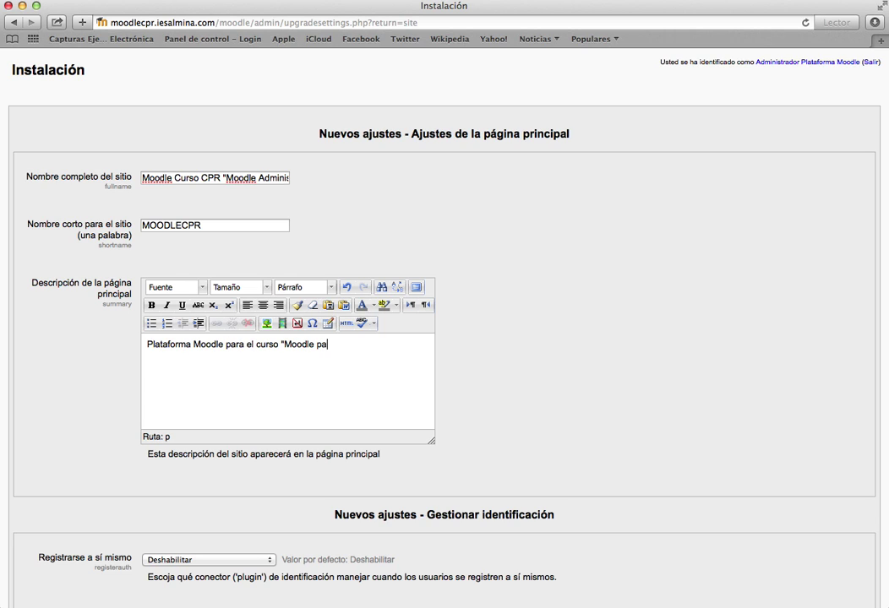
text(ra Administradores".)
key(Return)
text(COP)
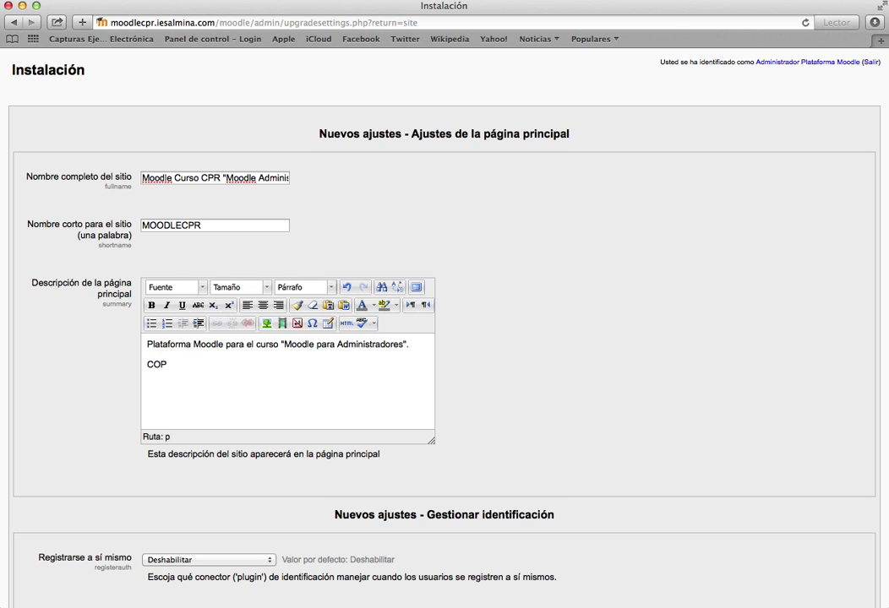
key(BackSpace)
key(BackSpace)
text(PR Ceuta)
key(Return)
text(Abril, 2014)
scroll(444, 330, down, 2)
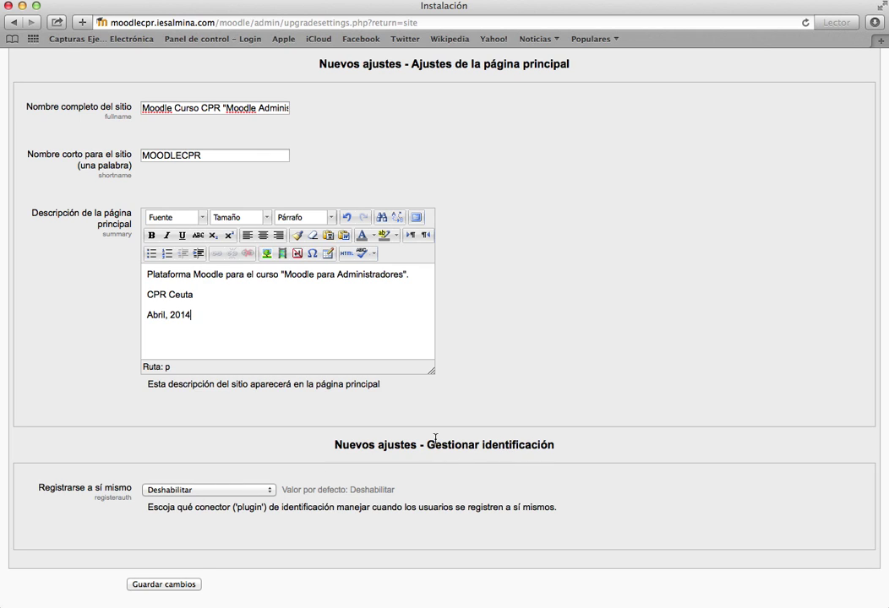
click(216, 494)
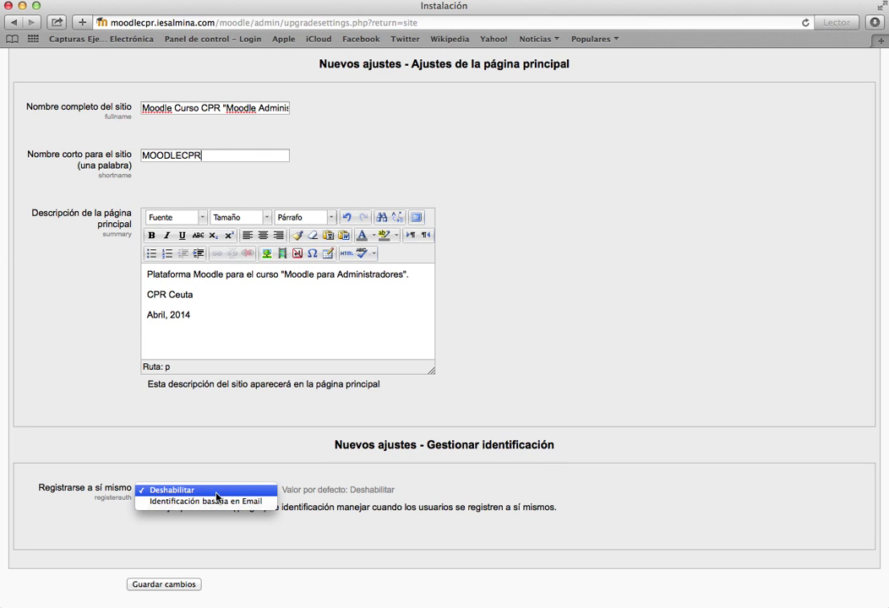
click(206, 519)
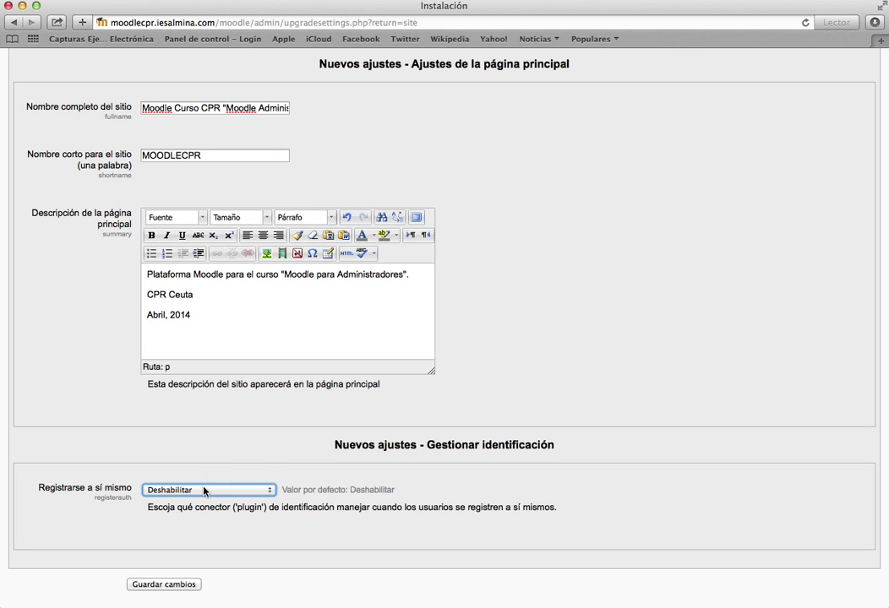
click(204, 492)
click(223, 503)
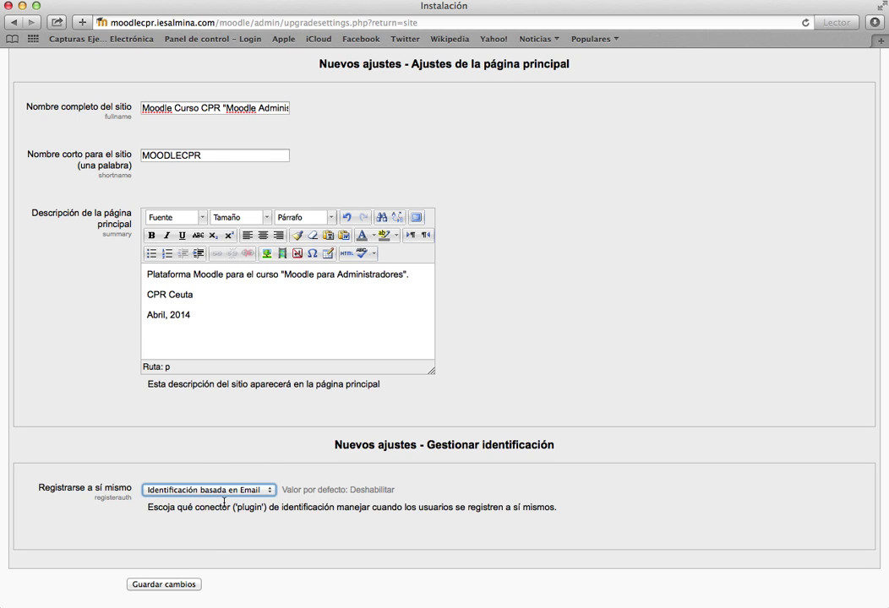
click(217, 490)
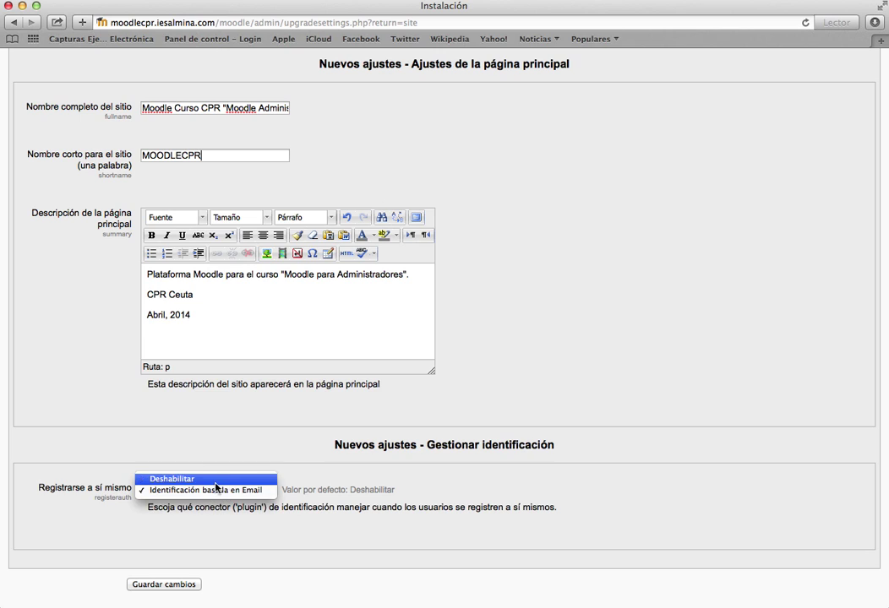
click(215, 481)
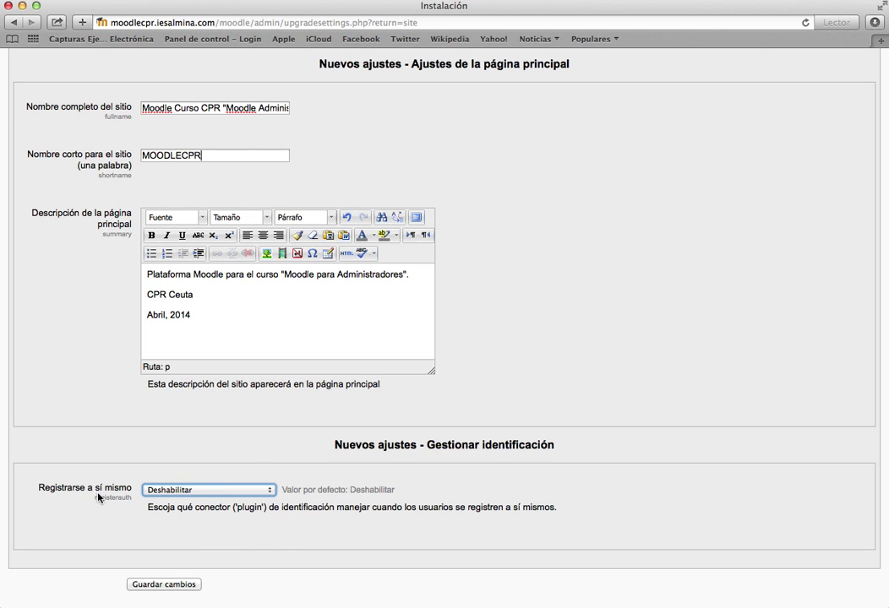
- Save the front page settings and log out of the site
click(161, 584)
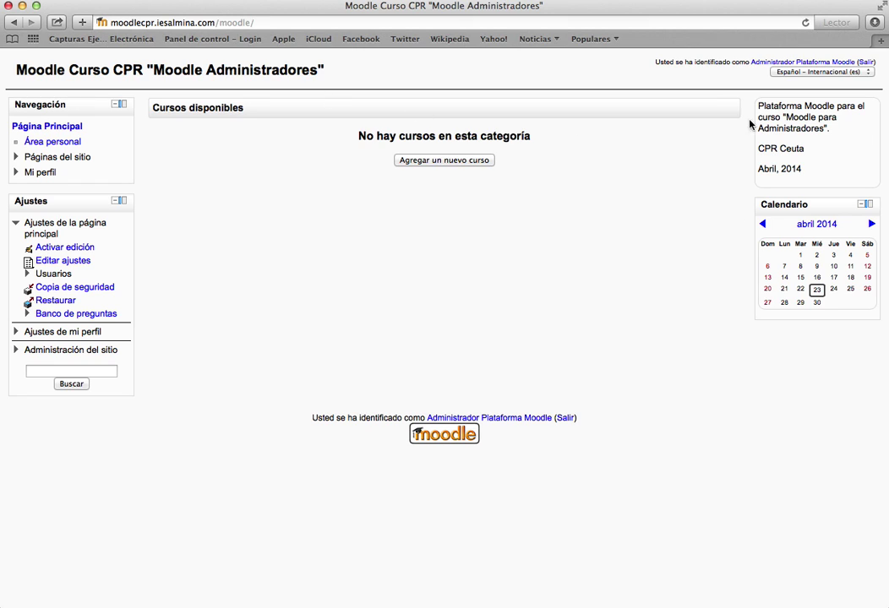
click(866, 62)
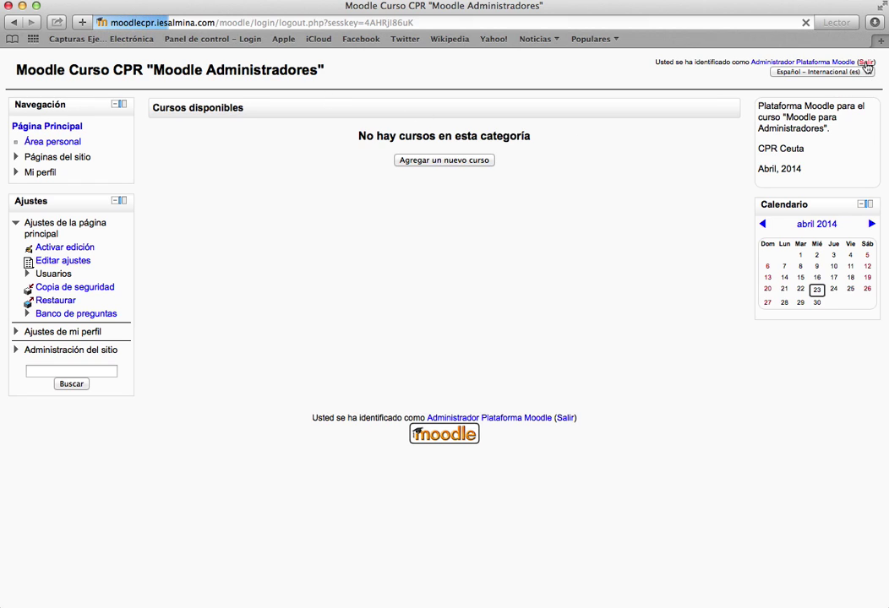